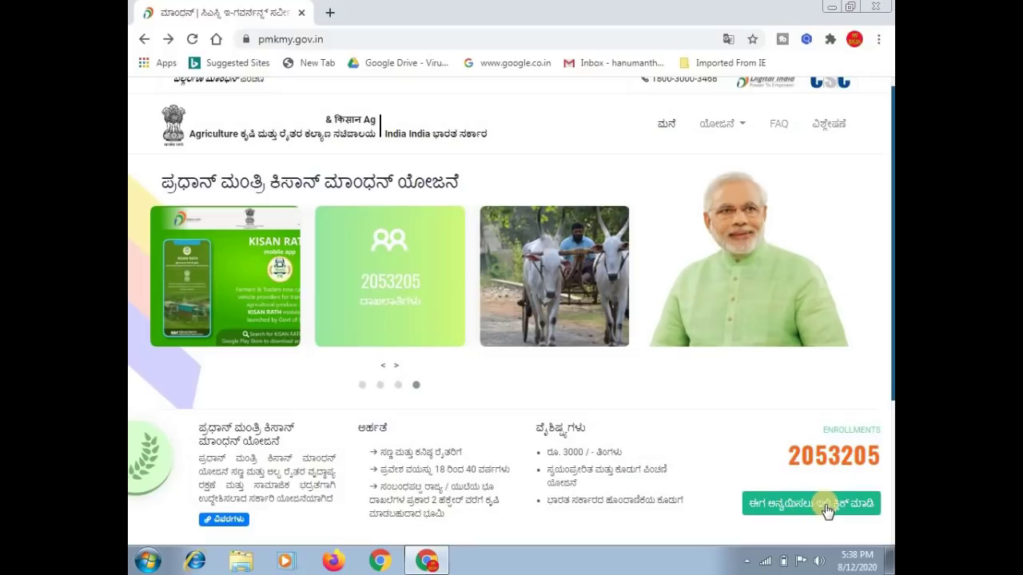
Step: Open the scheme's self-enrollment login and request an OTP using the mobile number and captcha
click(827, 510)
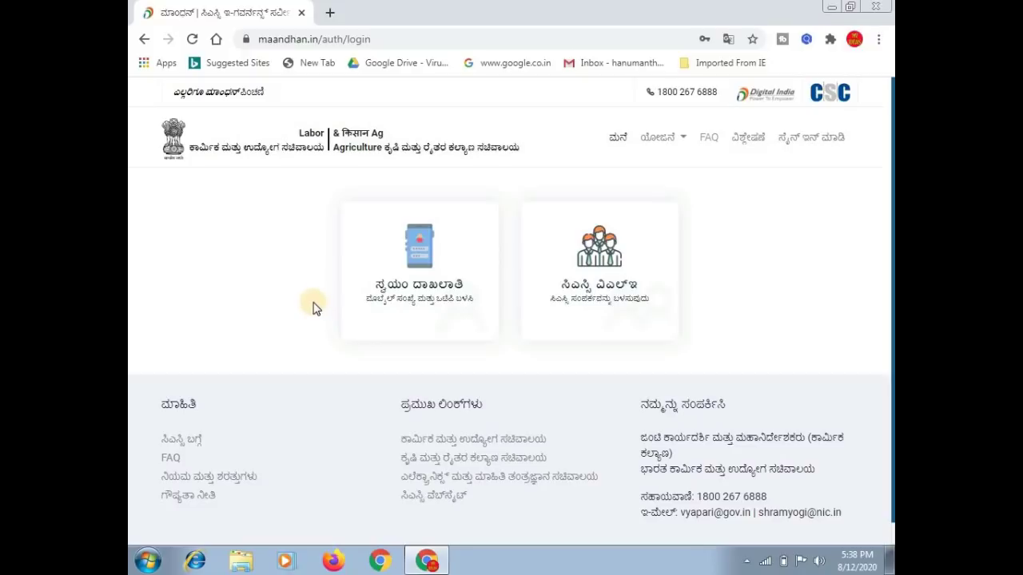
click(429, 286)
click(390, 189)
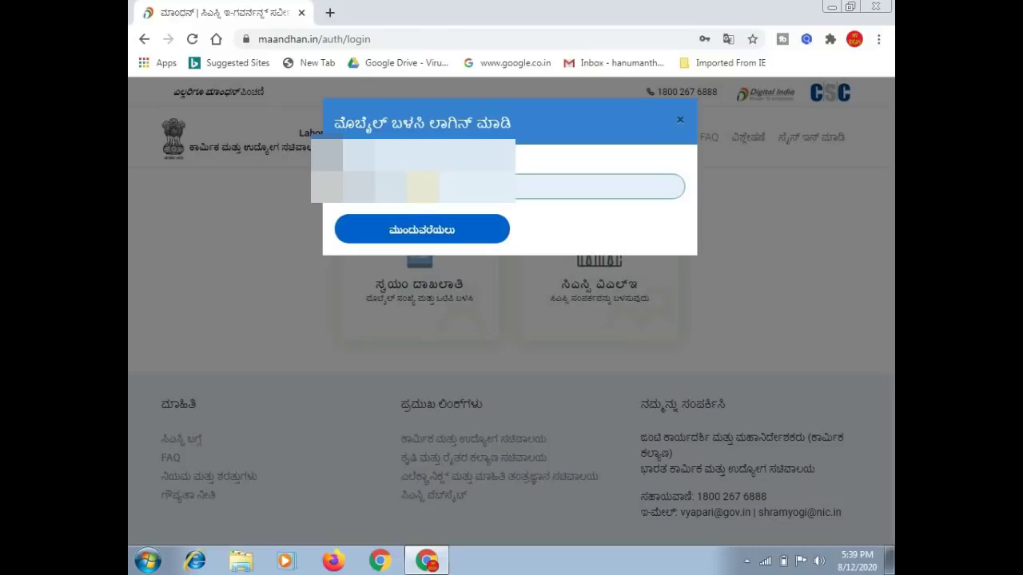
click(469, 231)
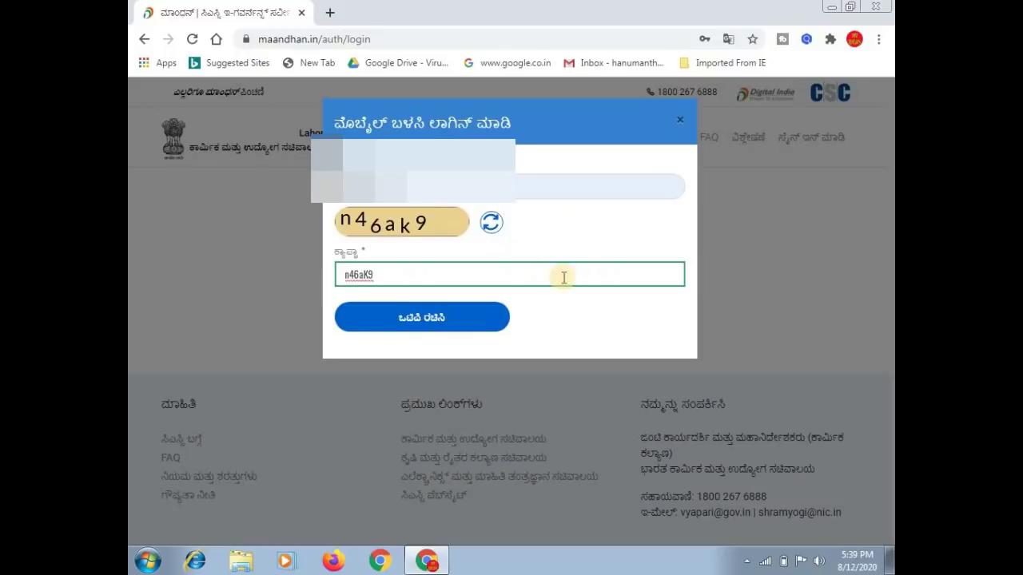
click(442, 327)
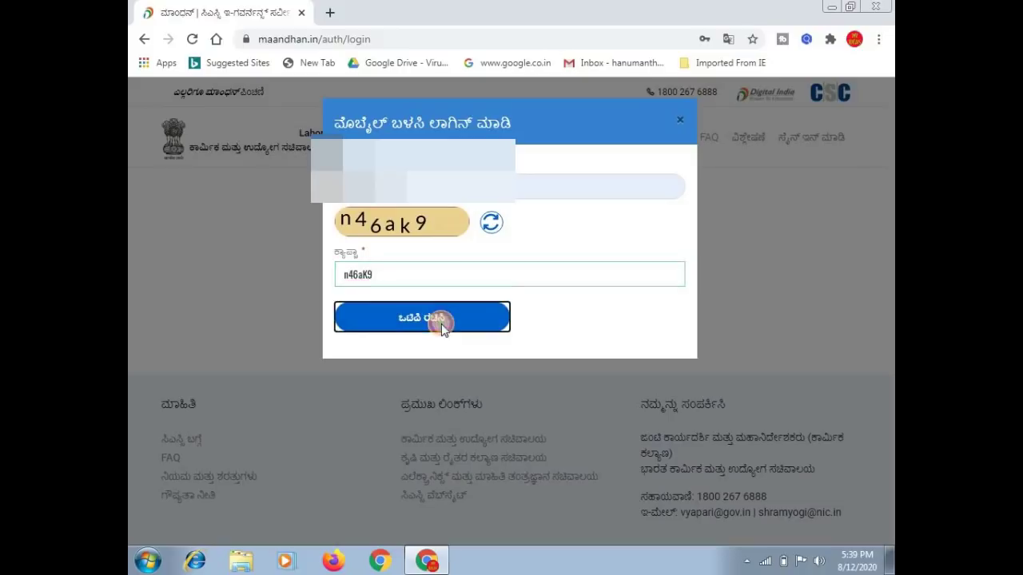
Step: Enter the one-time password sent to the mobile number and proceed with the login
click(427, 240)
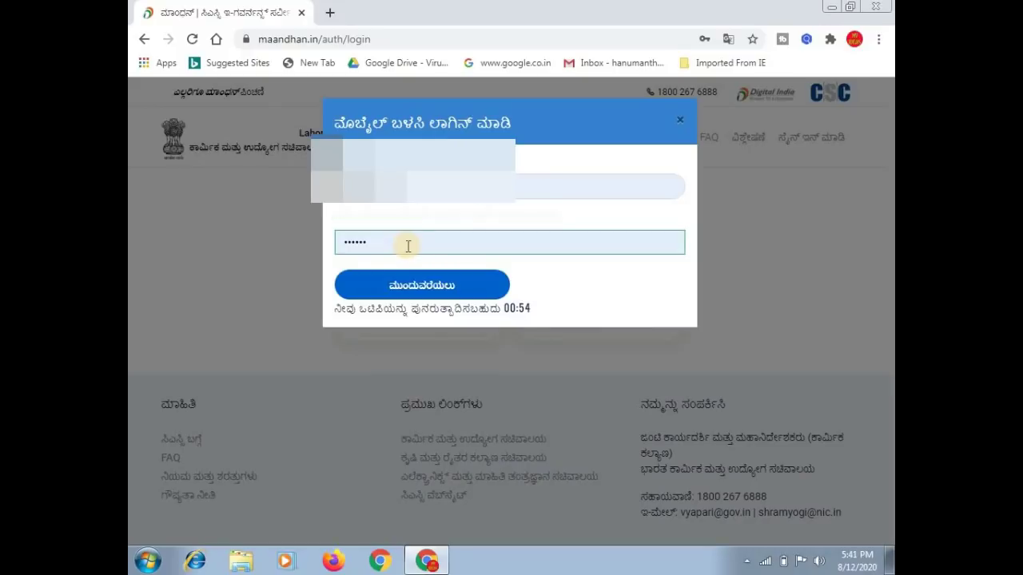
text(0)
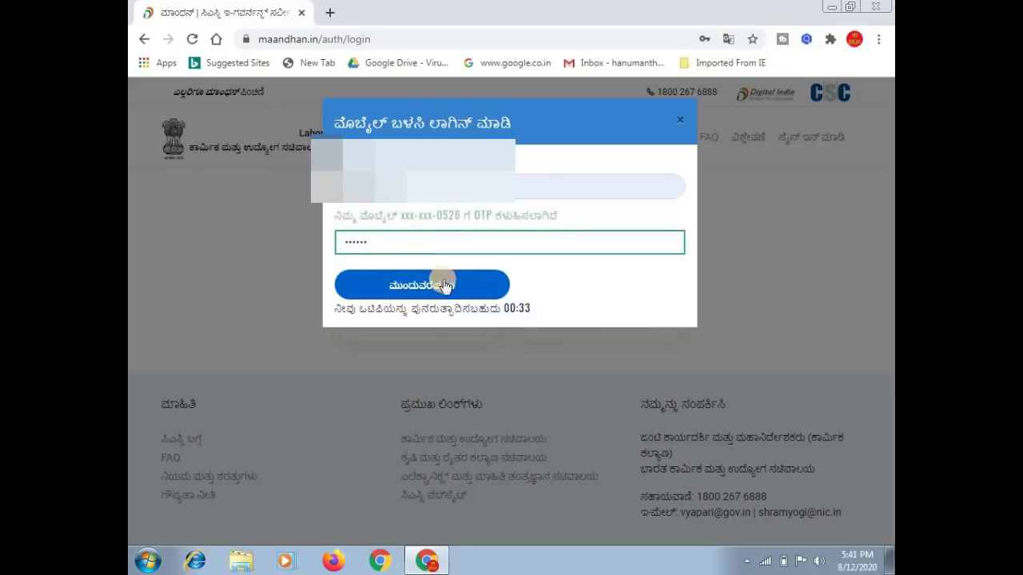
click(445, 286)
click(441, 291)
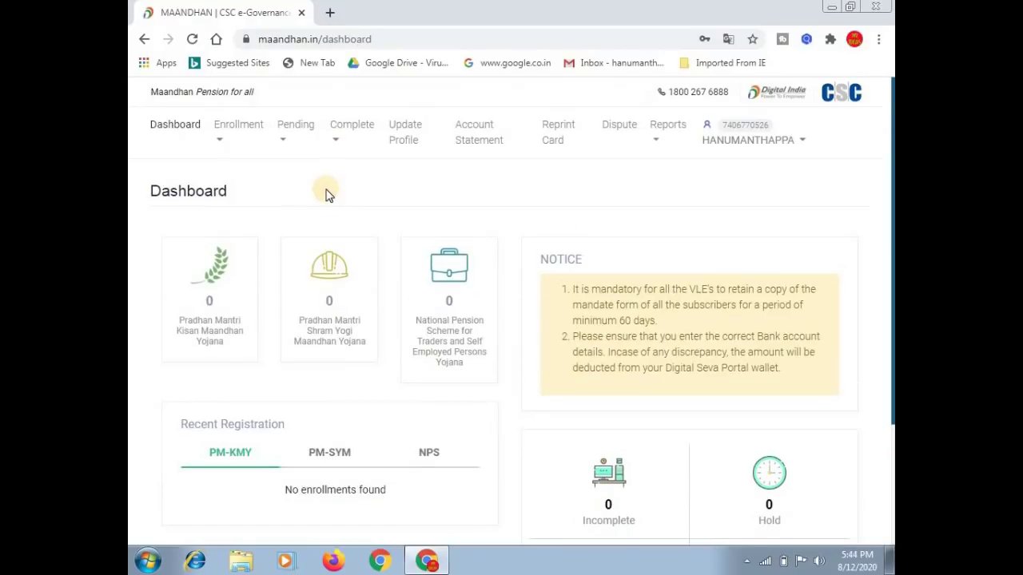
Step: Open the Pradhan Mantri Kisan Maandhan Yojana enrollment form and fetch the subscriber's details with their Aadhaar number and data-sharing consent
click(250, 129)
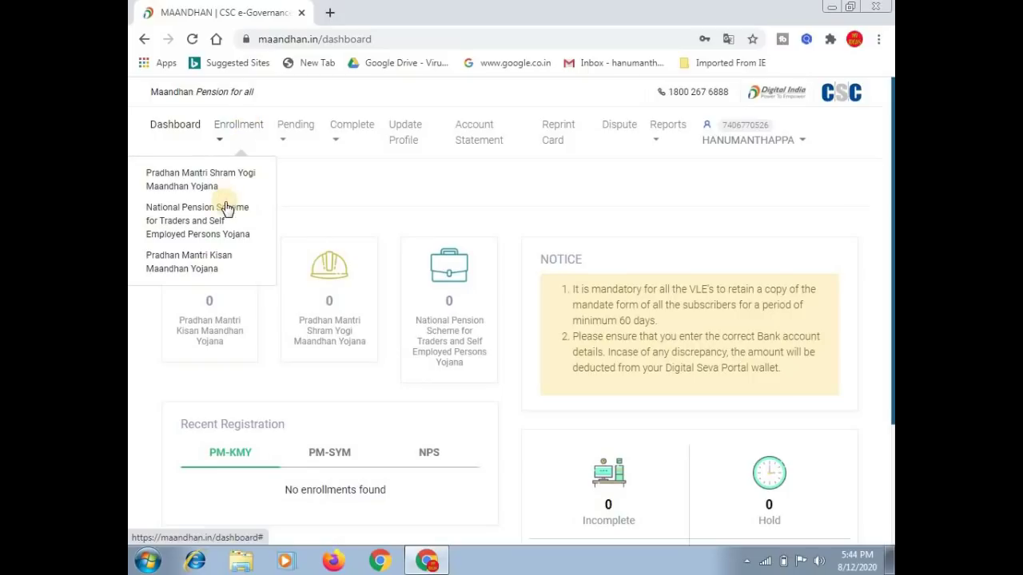
click(200, 270)
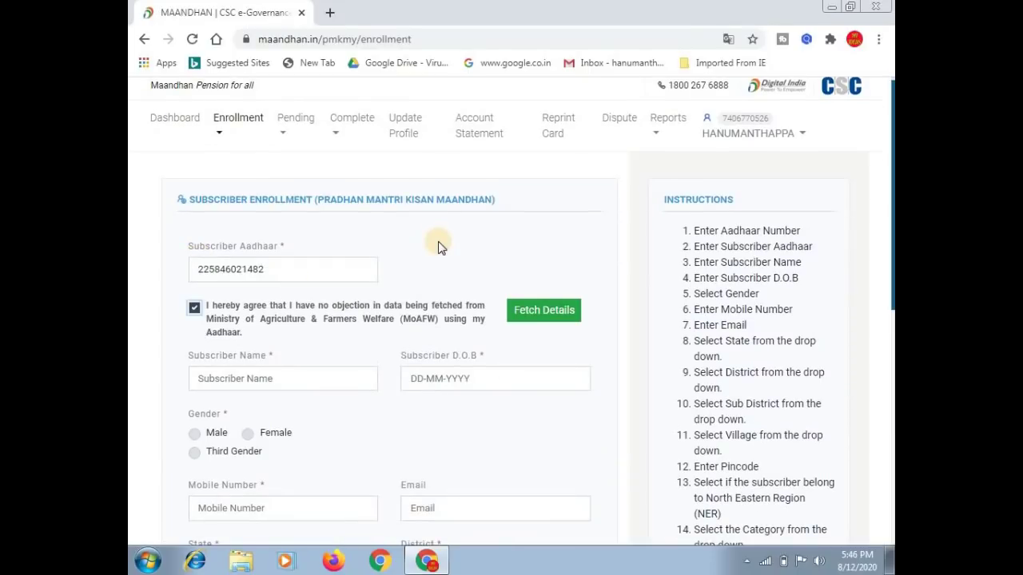
click(294, 274)
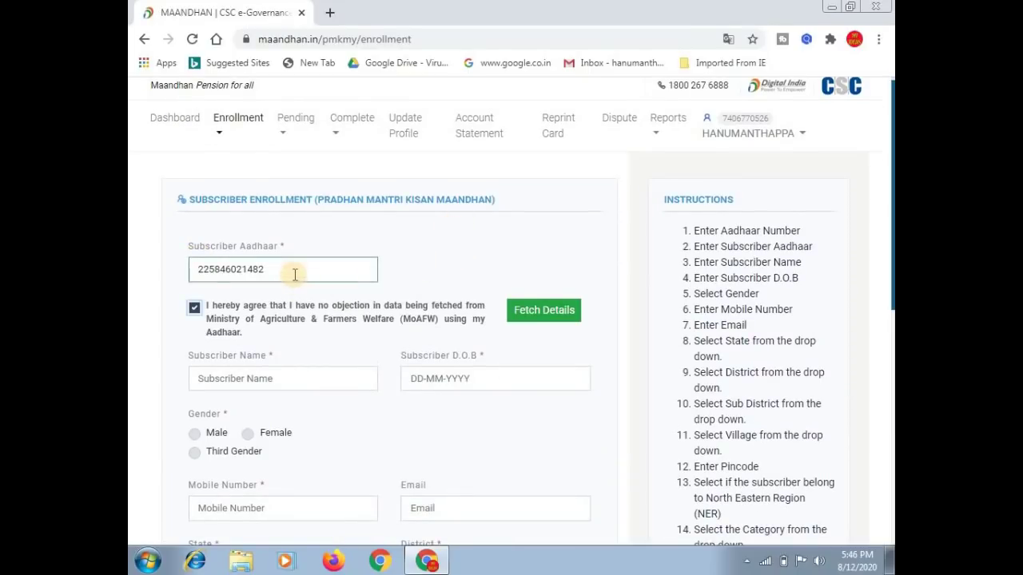
click(194, 311)
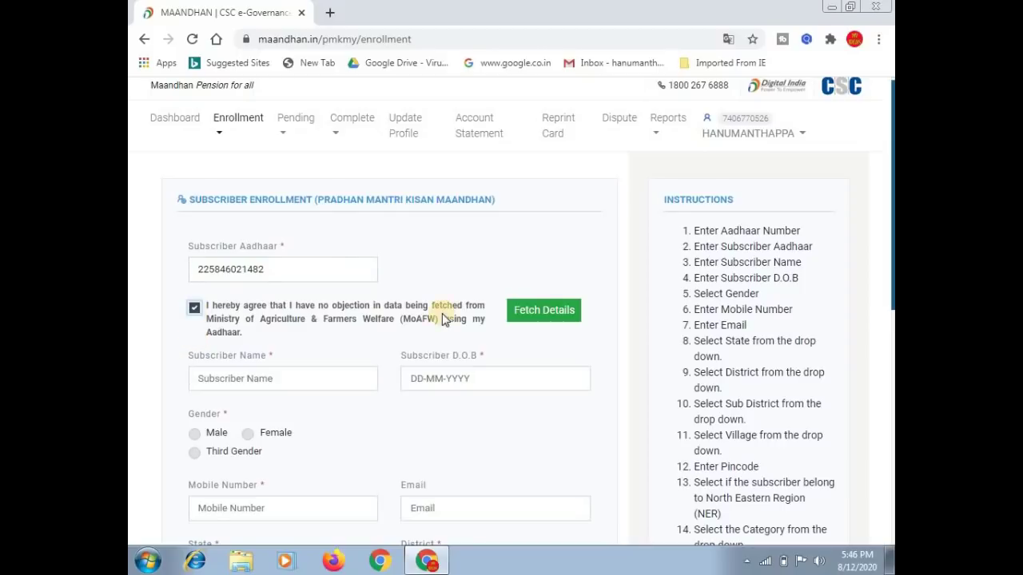
click(559, 311)
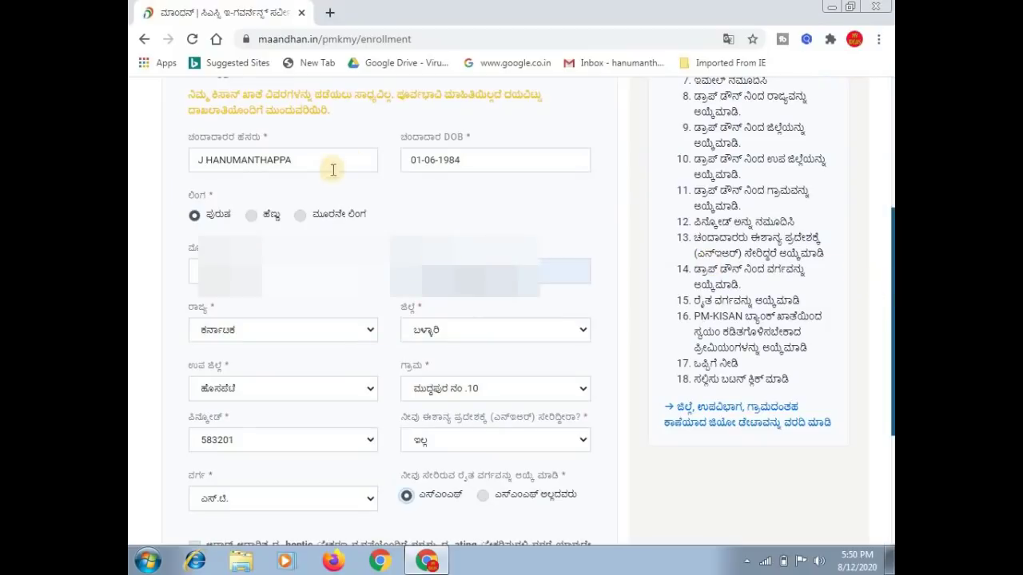
Step: Check the subscriber's name, date of birth and contact details in the enrollment form
click(326, 163)
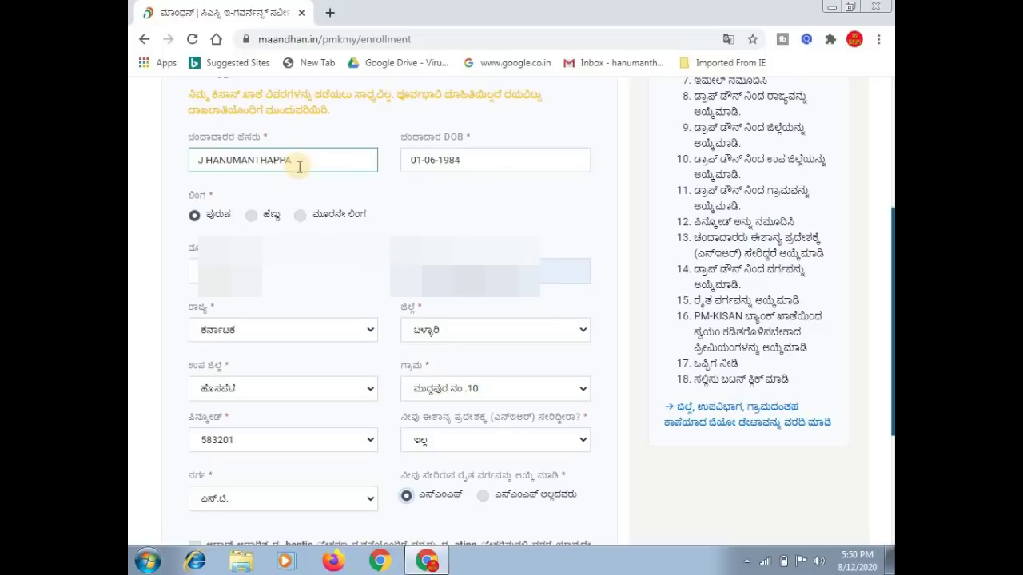
click(465, 167)
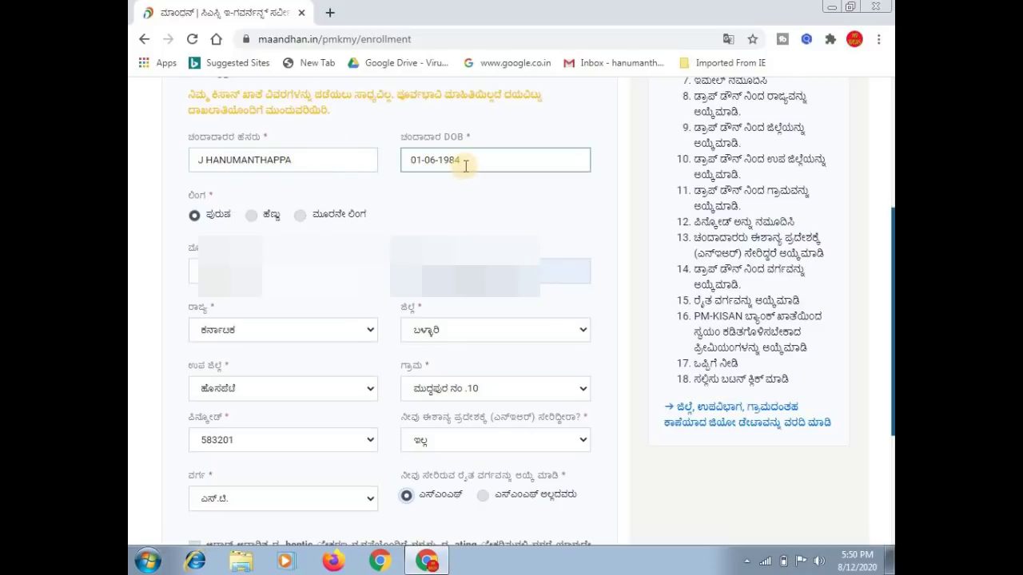
click(391, 215)
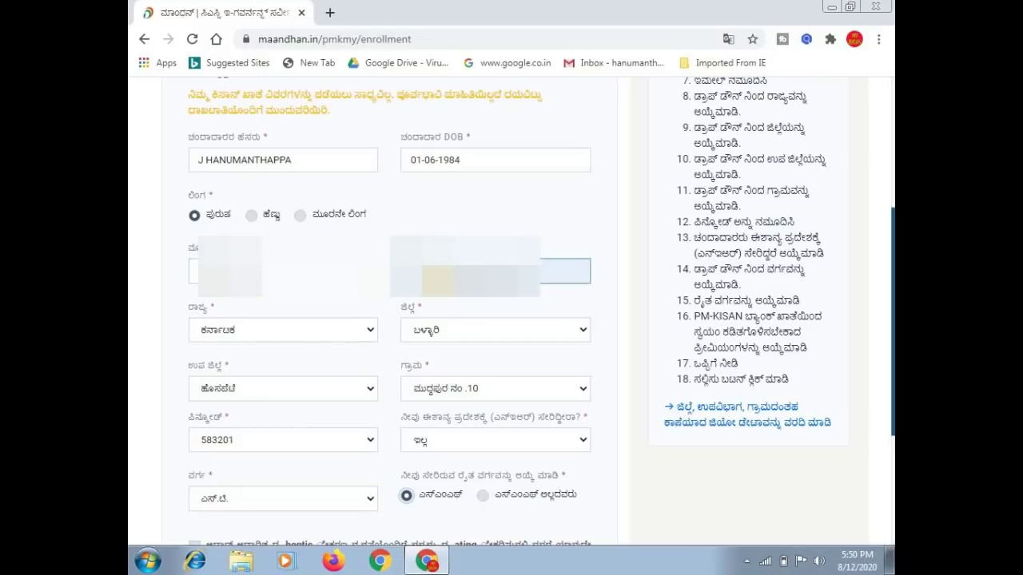
Step: Check the state, district, sub-district and village selected for the subscriber
click(288, 336)
click(288, 335)
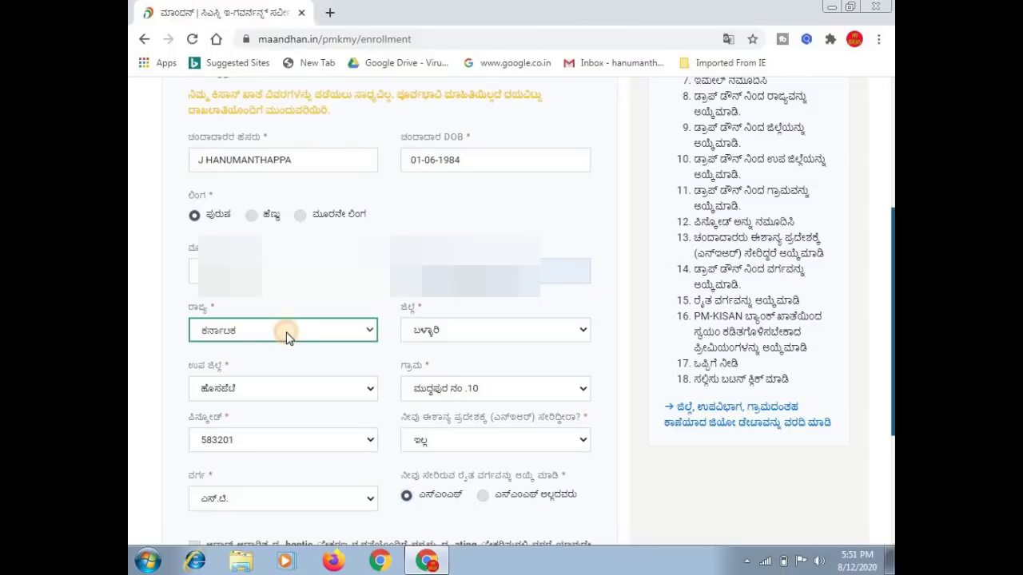
click(488, 335)
click(486, 333)
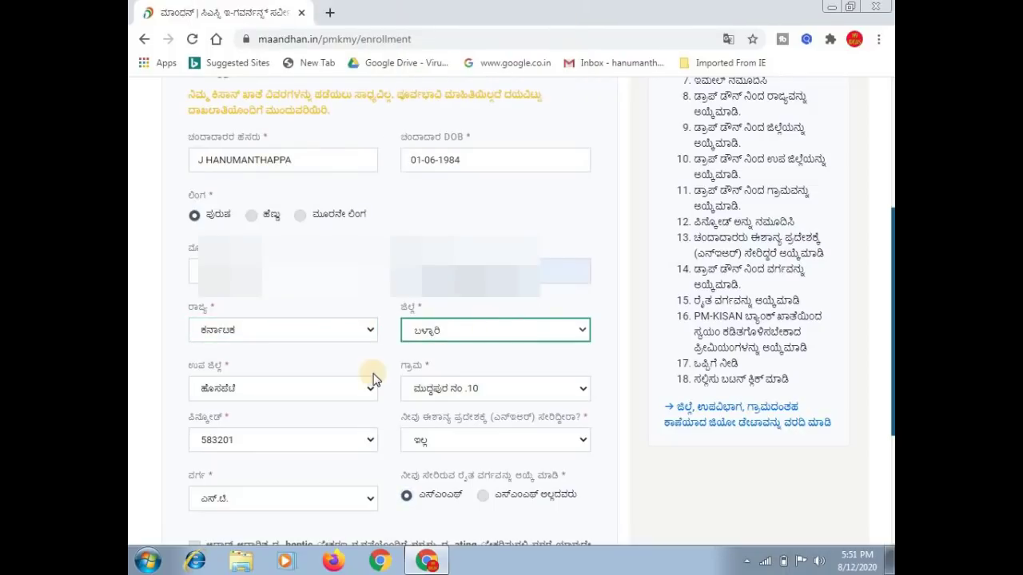
click(261, 392)
click(261, 393)
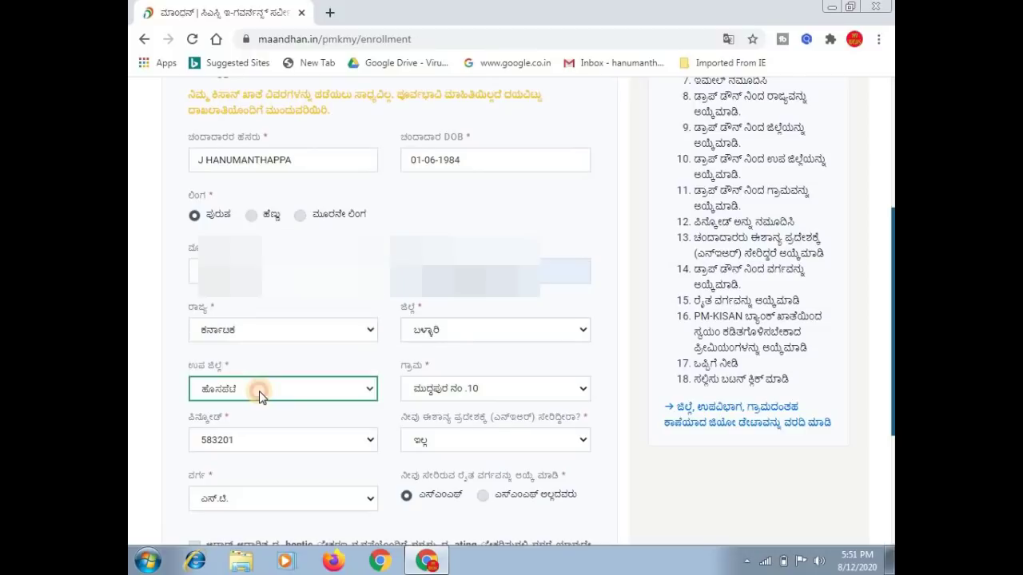
click(515, 394)
click(515, 393)
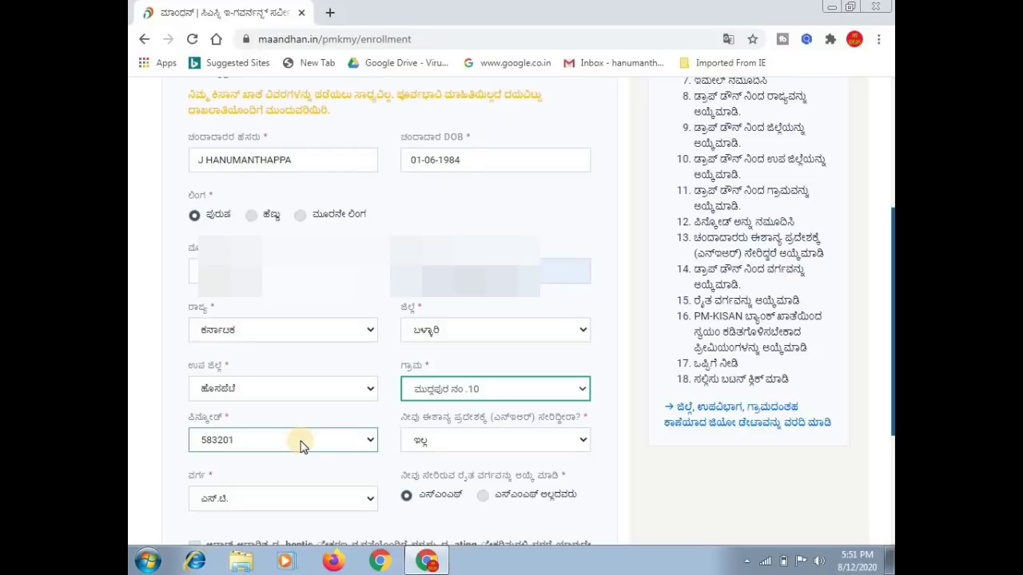
Step: Check the North Eastern Region answer and the options for the subscriber's category
click(459, 443)
click(456, 445)
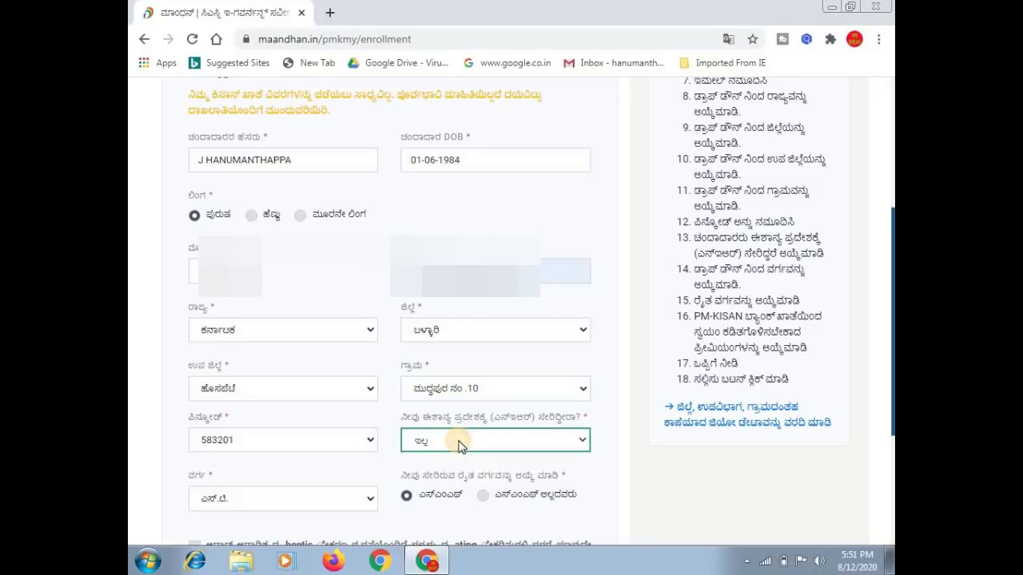
click(255, 511)
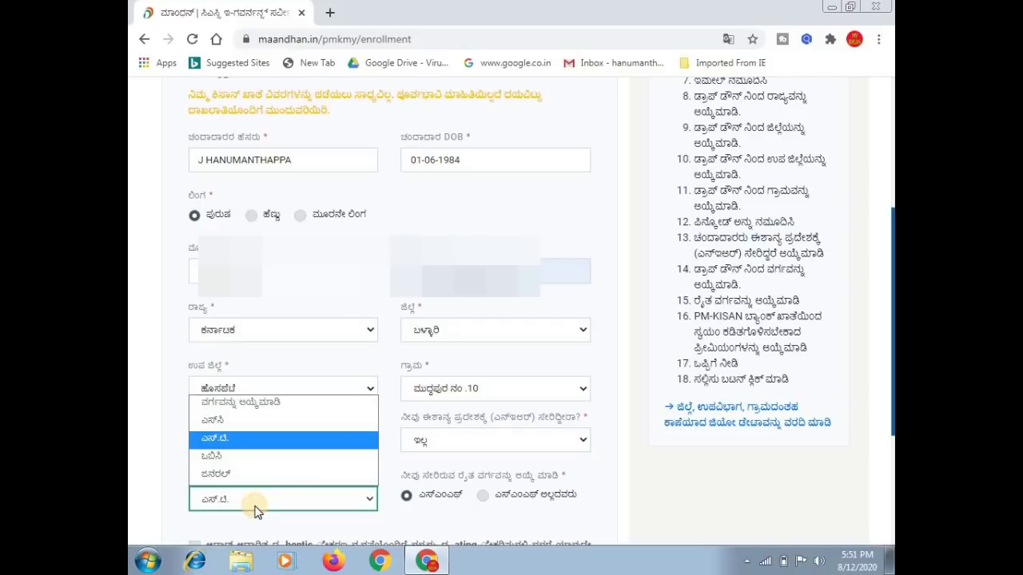
click(256, 510)
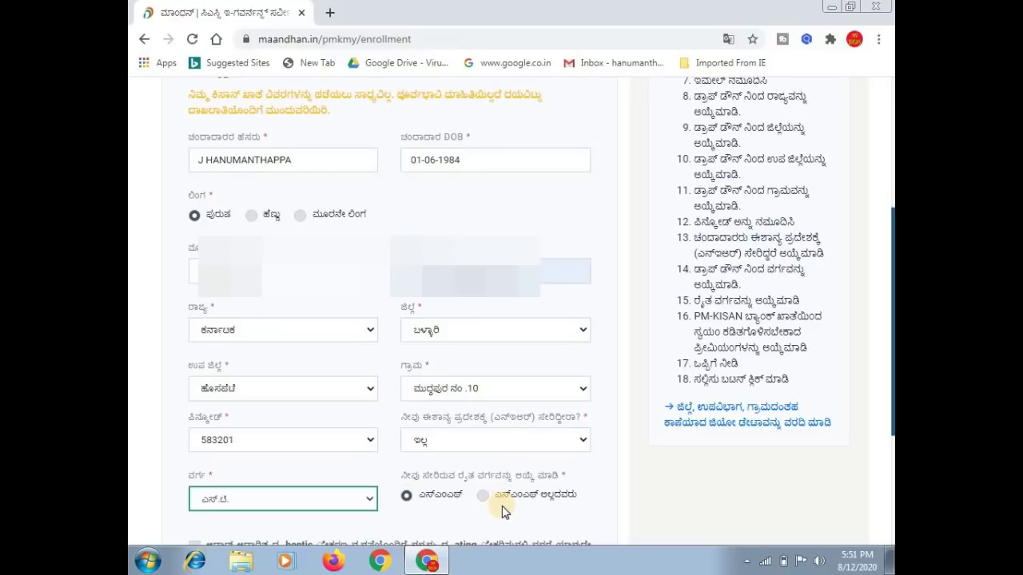
Step: Accept the Aadhaar authentication declaration and submit the subscriber enrollment form
scroll(739, 368, down, 3)
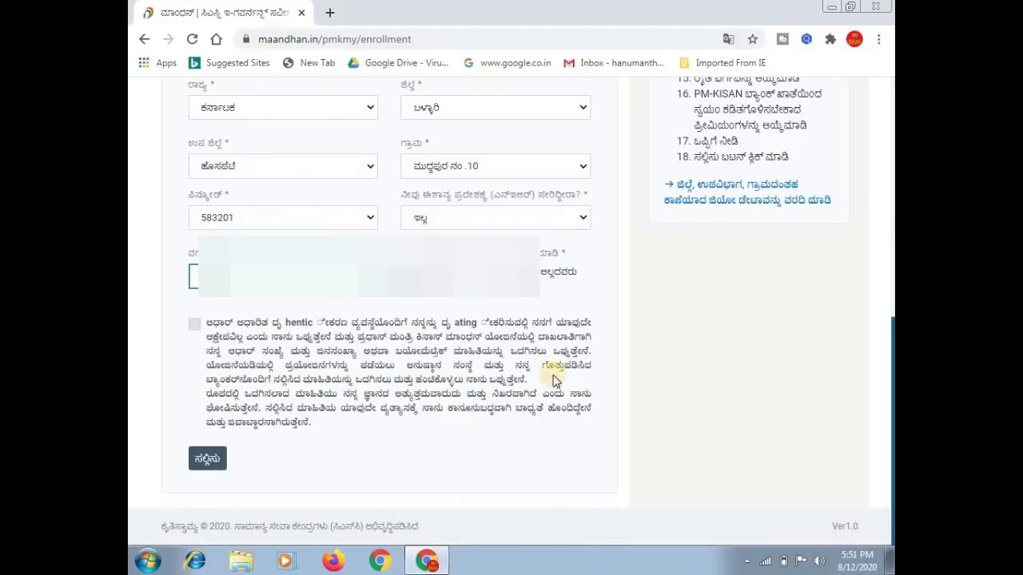
click(193, 324)
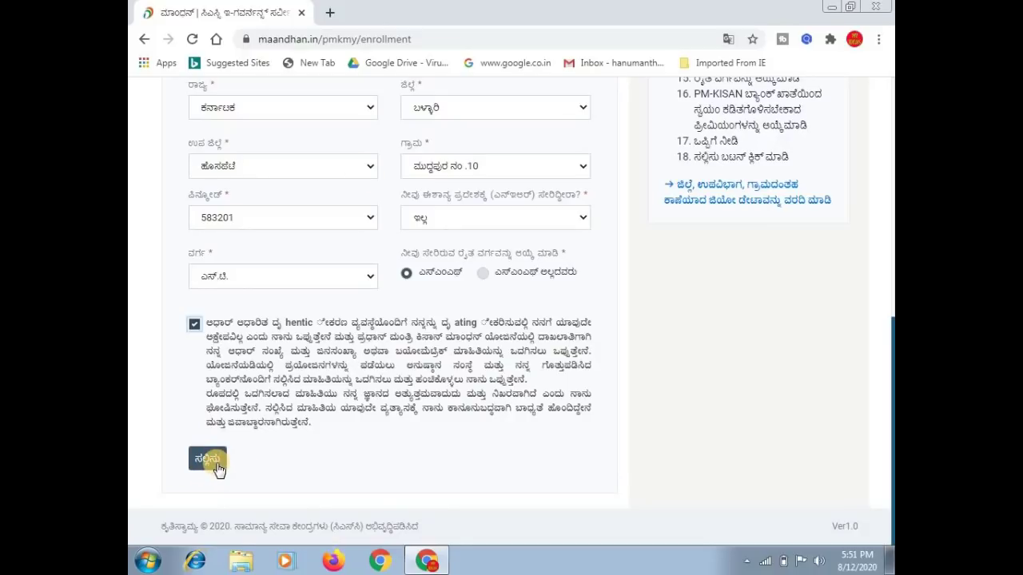
click(208, 459)
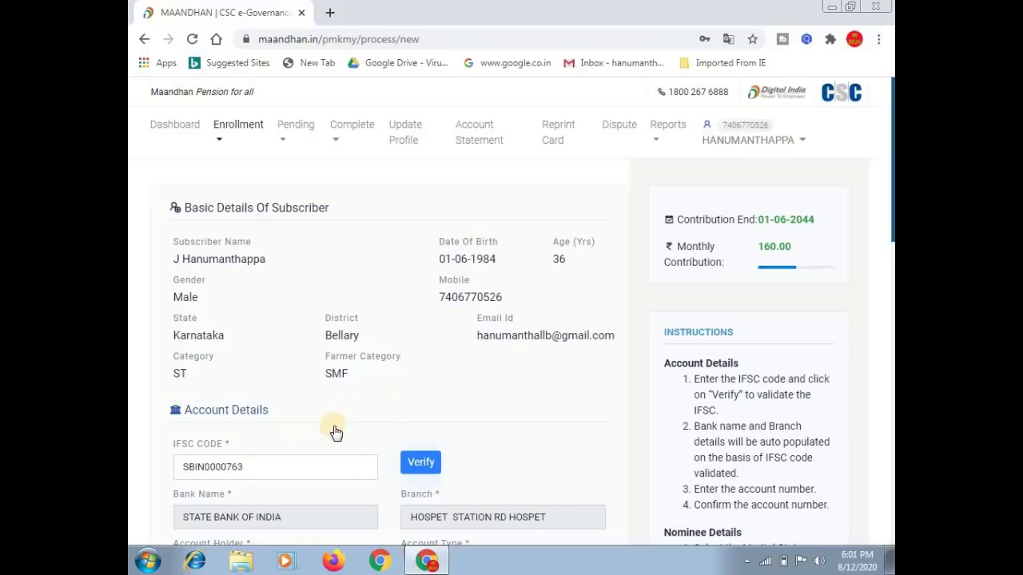
Step: Verify the bank branch's IFSC code in the account details and check the populated bank name and branch
click(299, 465)
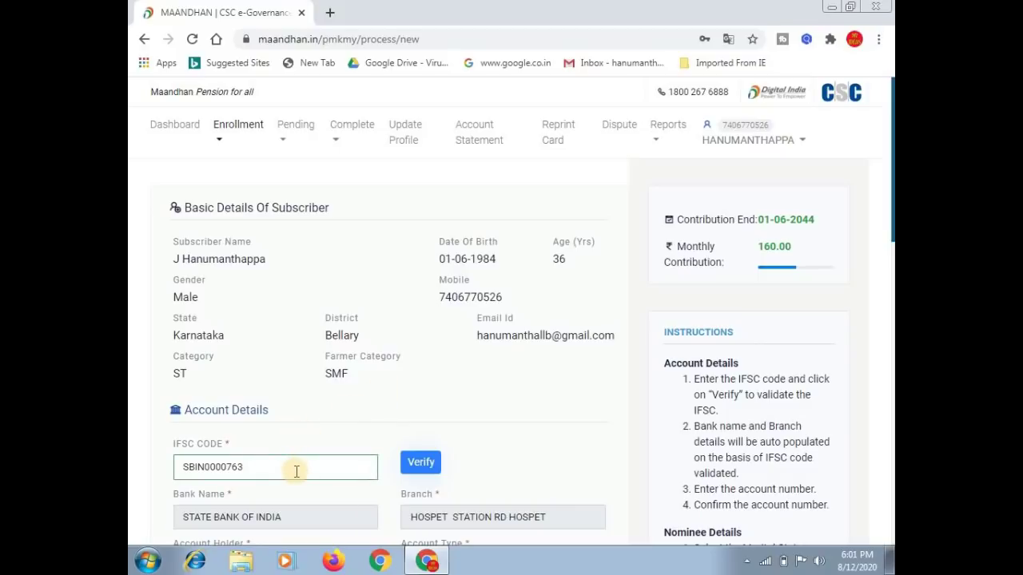
click(434, 471)
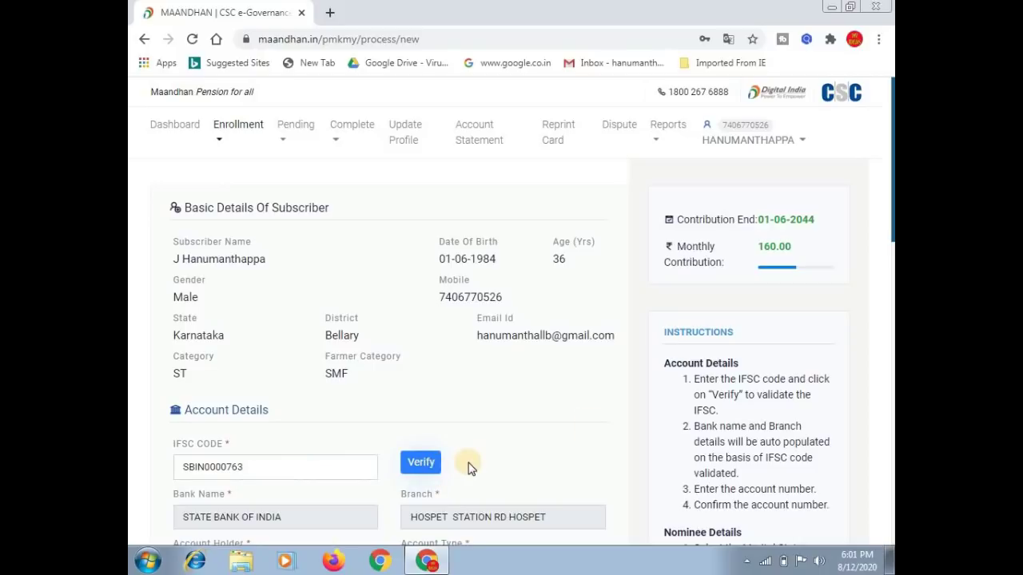
drag(891, 232, 887, 319)
click(296, 274)
click(517, 272)
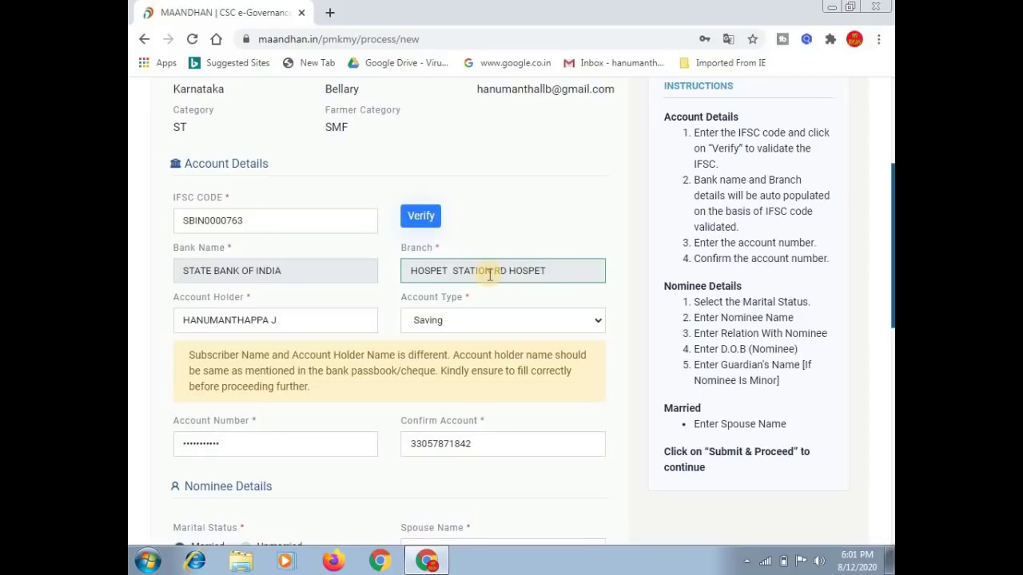
Step: Check the account holder's name, the Saving account type, and the account number with its confirmation
click(356, 323)
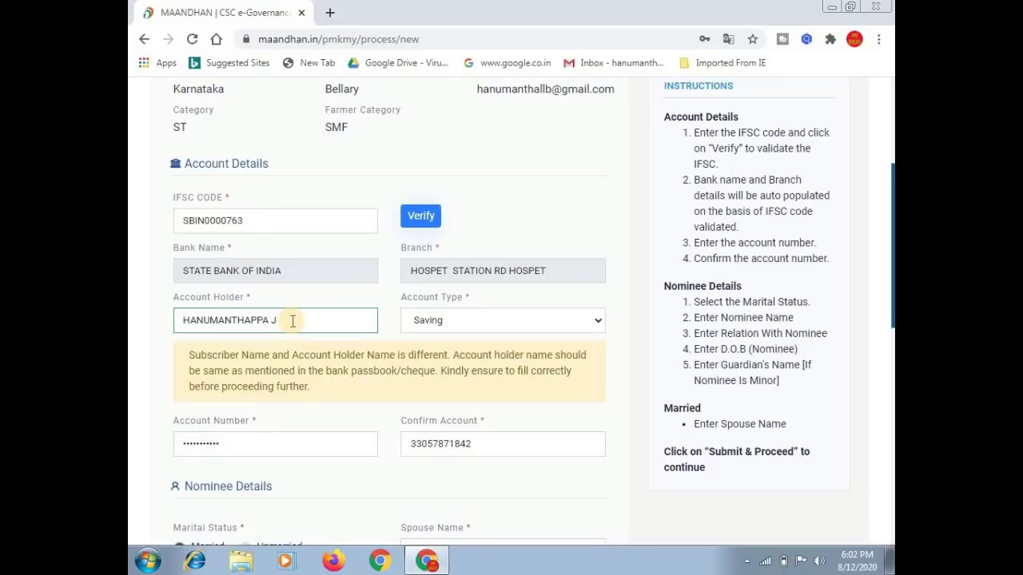
click(474, 320)
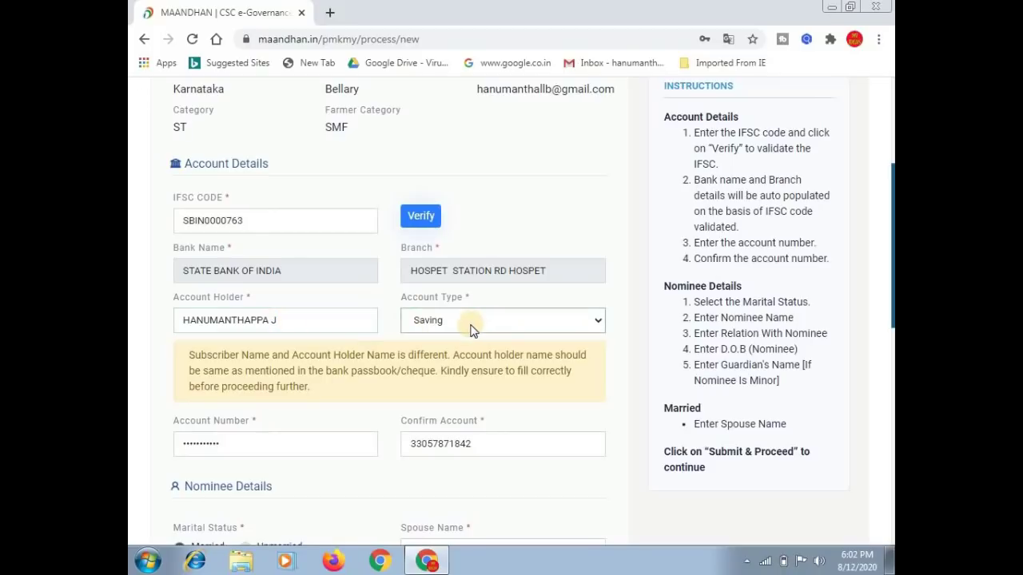
click(469, 326)
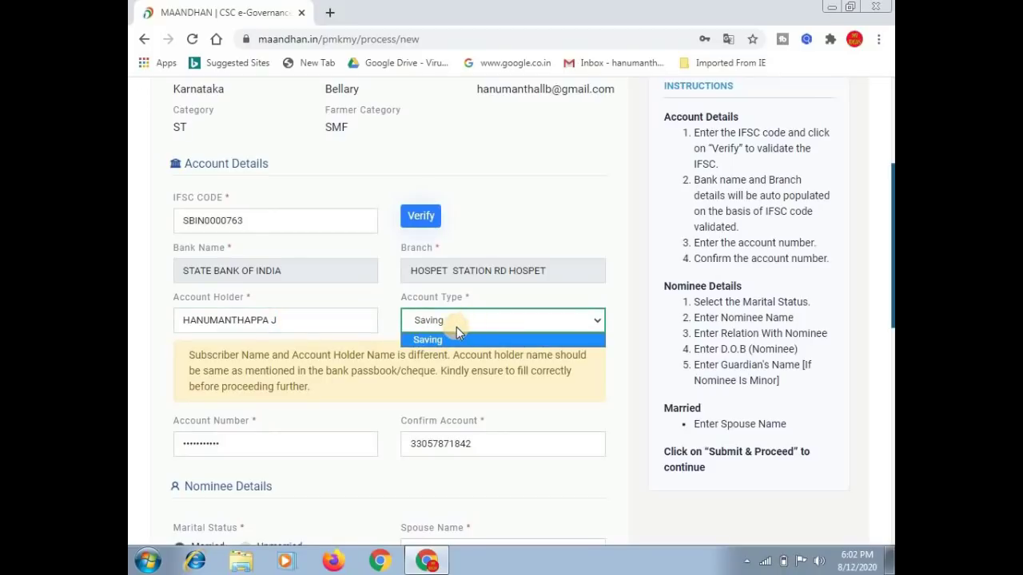
click(456, 327)
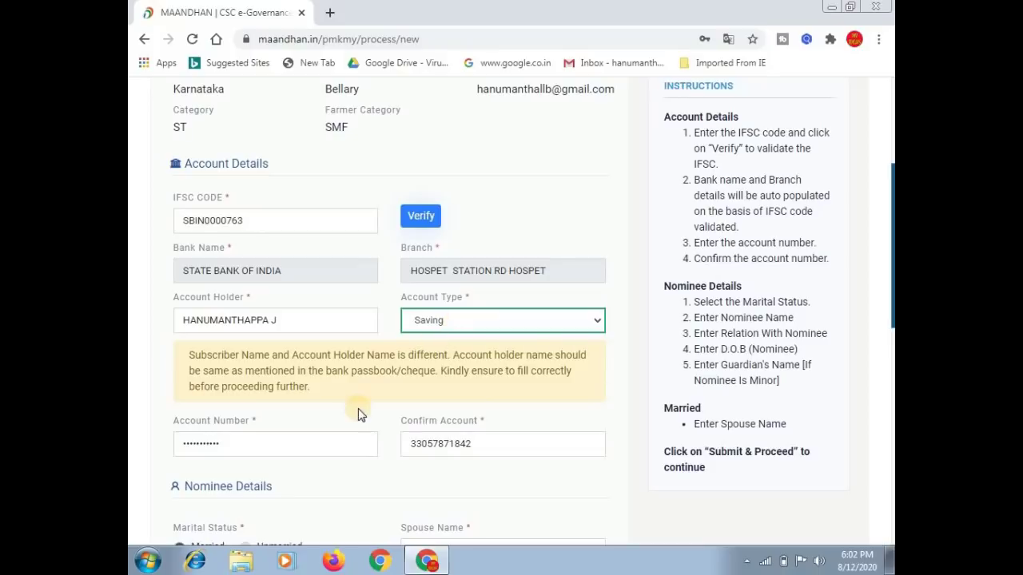
click(301, 445)
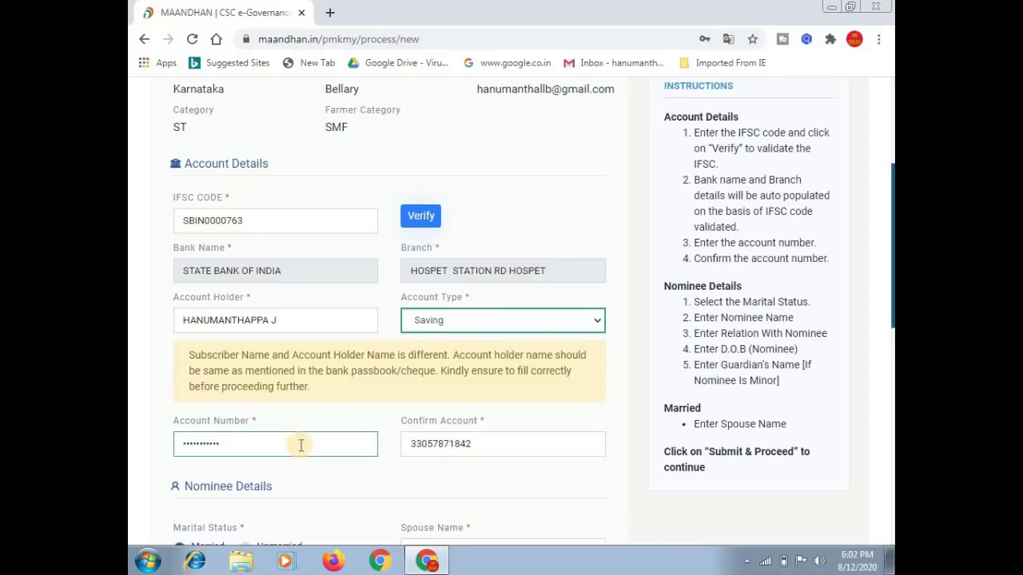
click(473, 441)
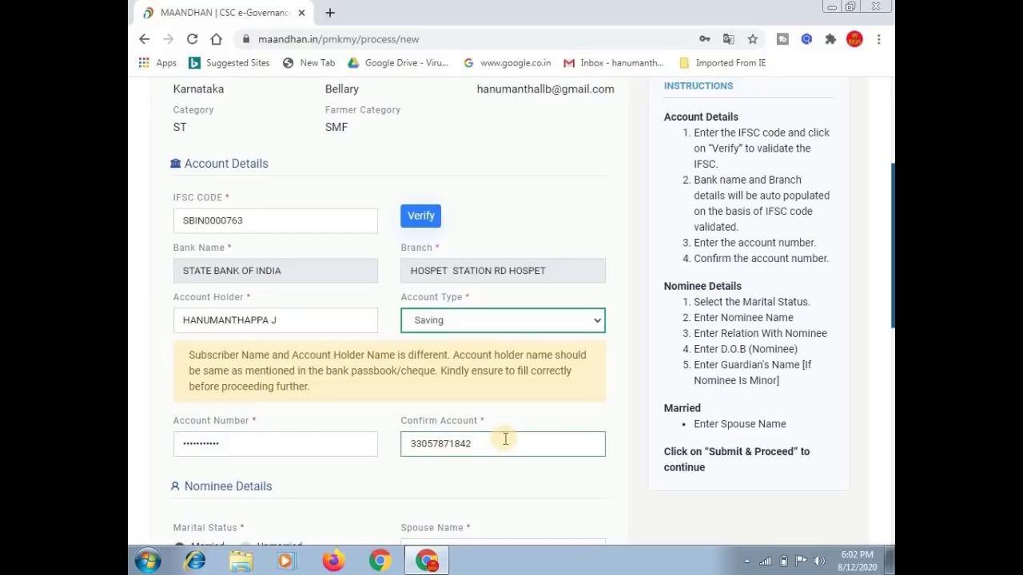
Step: Enter the spouse's full name in the nominee details for the married subscriber
drag(891, 318, 891, 395)
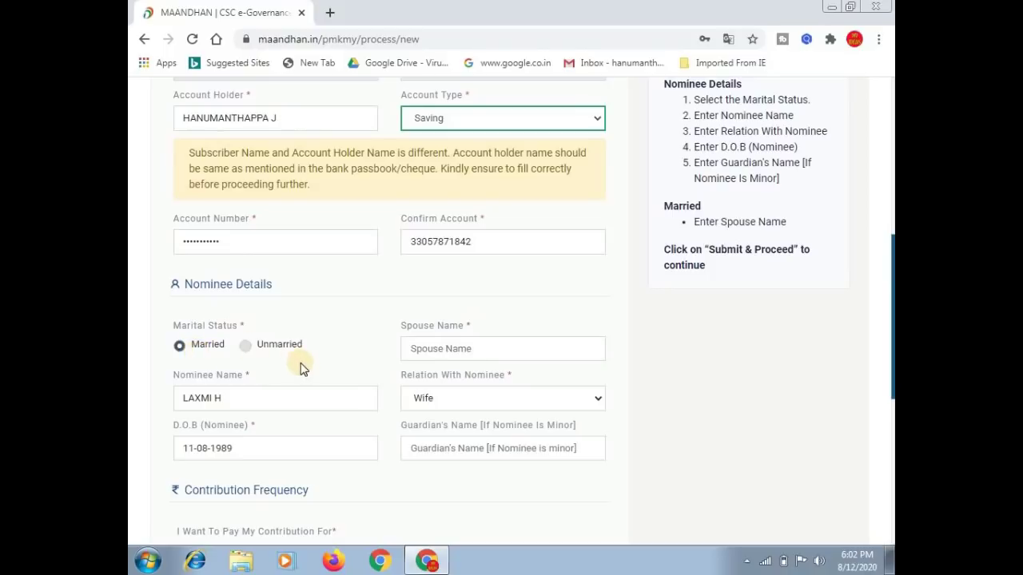
click(479, 350)
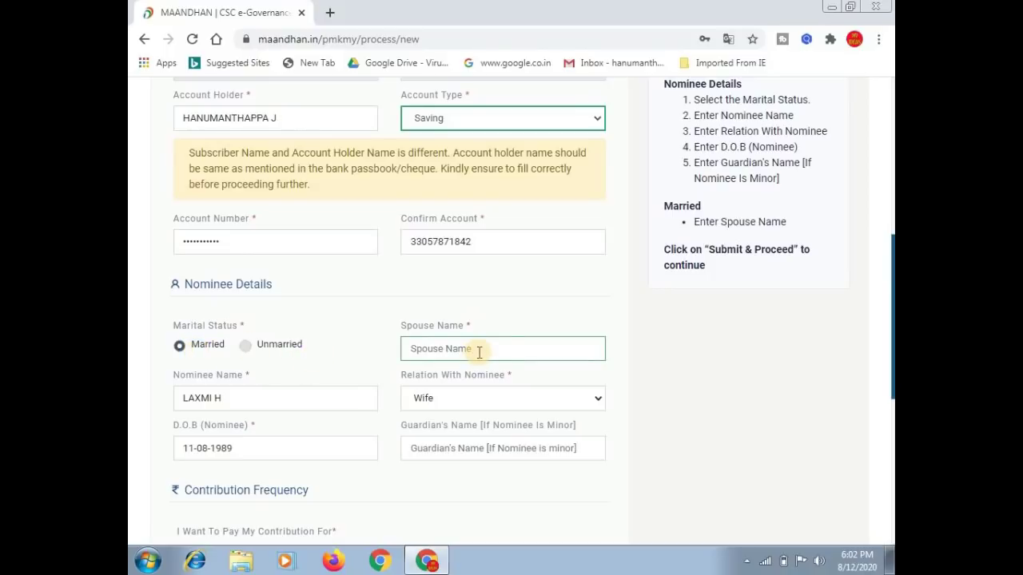
text(LAXMI H)
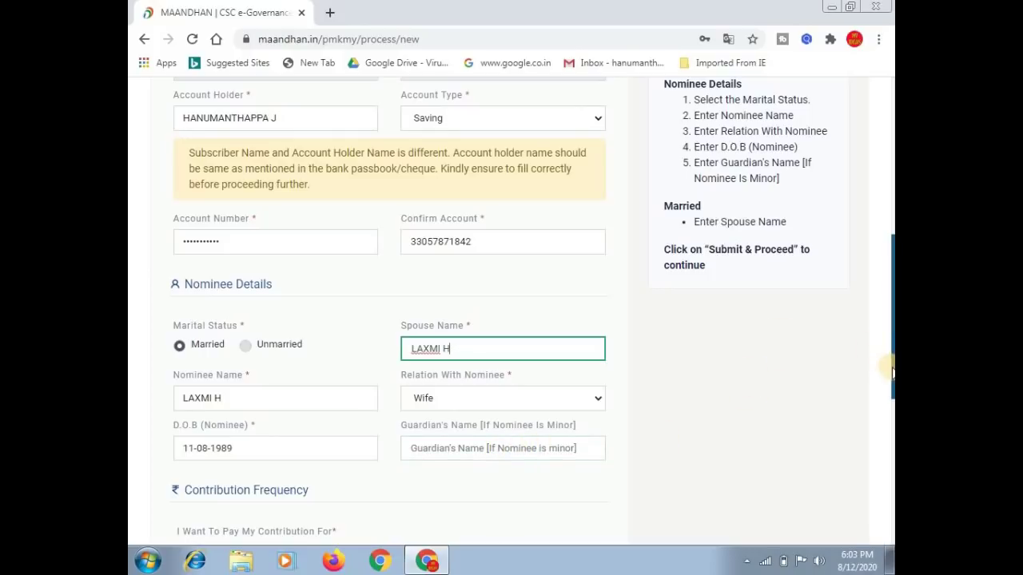
Step: Accept the declaration for the bank account and contribution details and submit the form to proceed
drag(891, 371, 889, 439)
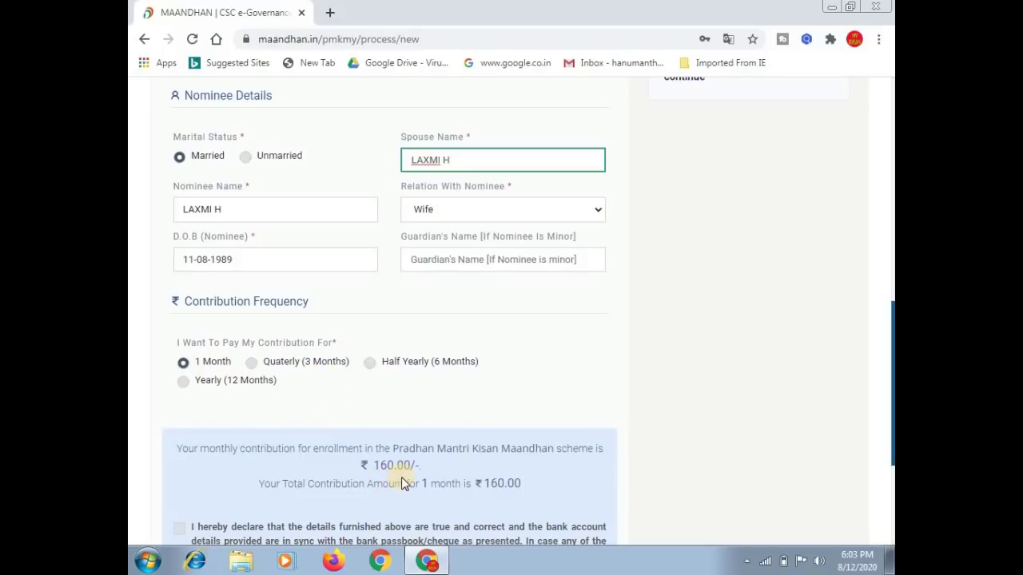
drag(889, 452, 888, 513)
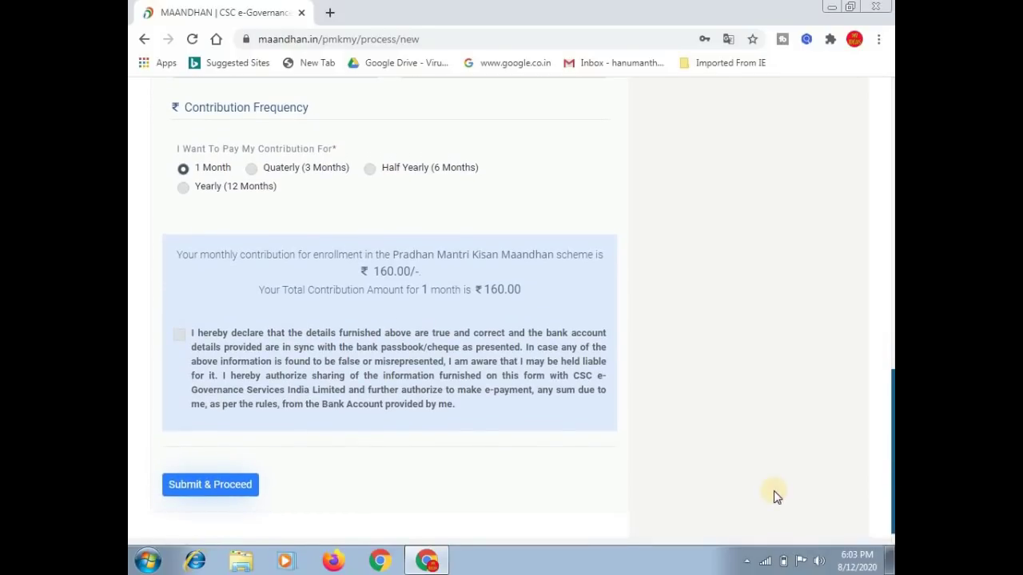
click(177, 336)
click(227, 492)
Step: Review the filled-in contribution, nominee and account details on the enrollment form
drag(892, 381, 869, 300)
click(869, 217)
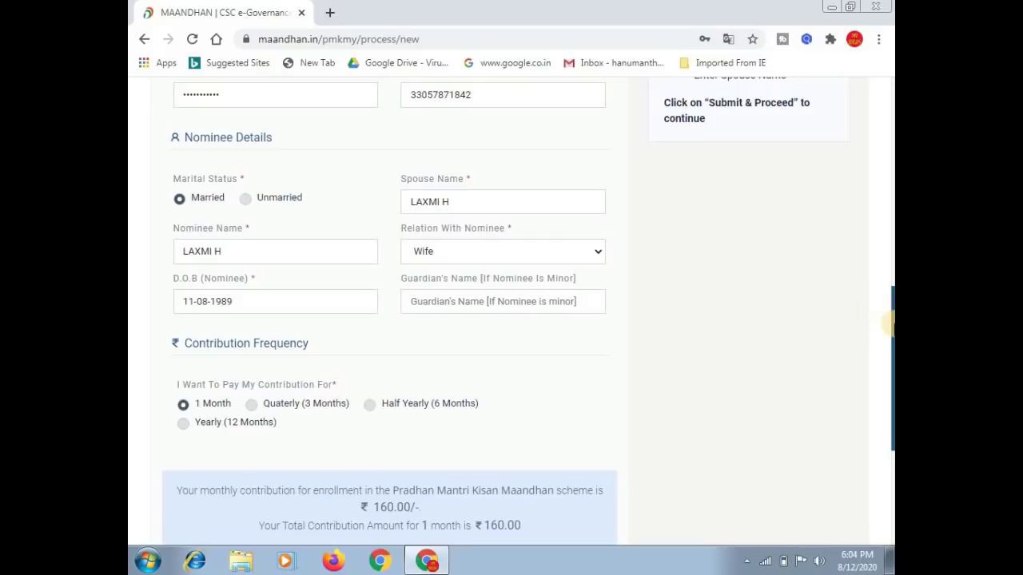
drag(890, 318, 885, 213)
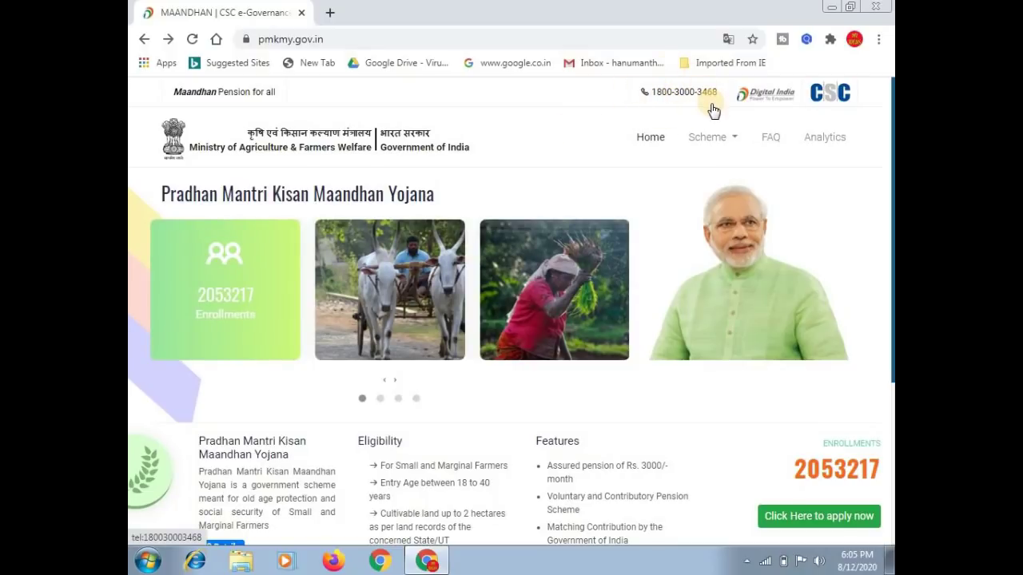
Step: Check the scheme's eligibility, features and helpline contact details on the Pradhan Mantri Kisan Maandhan Yojana home page
drag(892, 210, 891, 390)
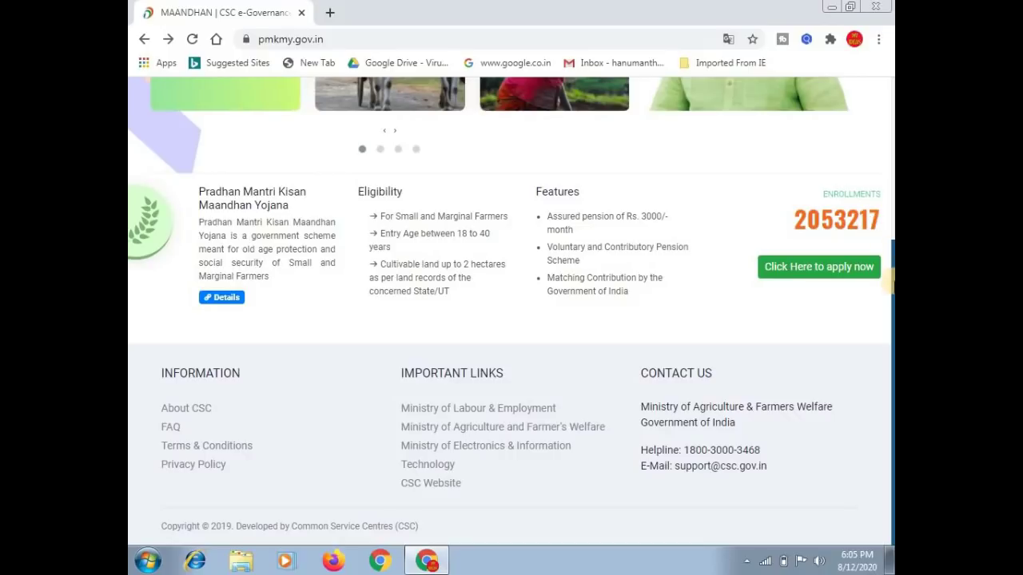
drag(892, 281, 875, 112)
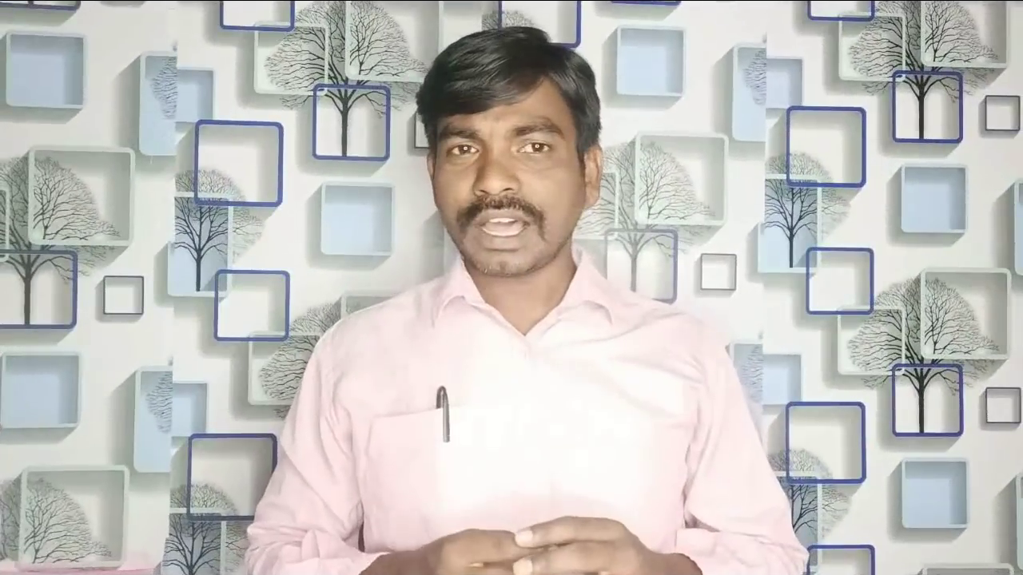